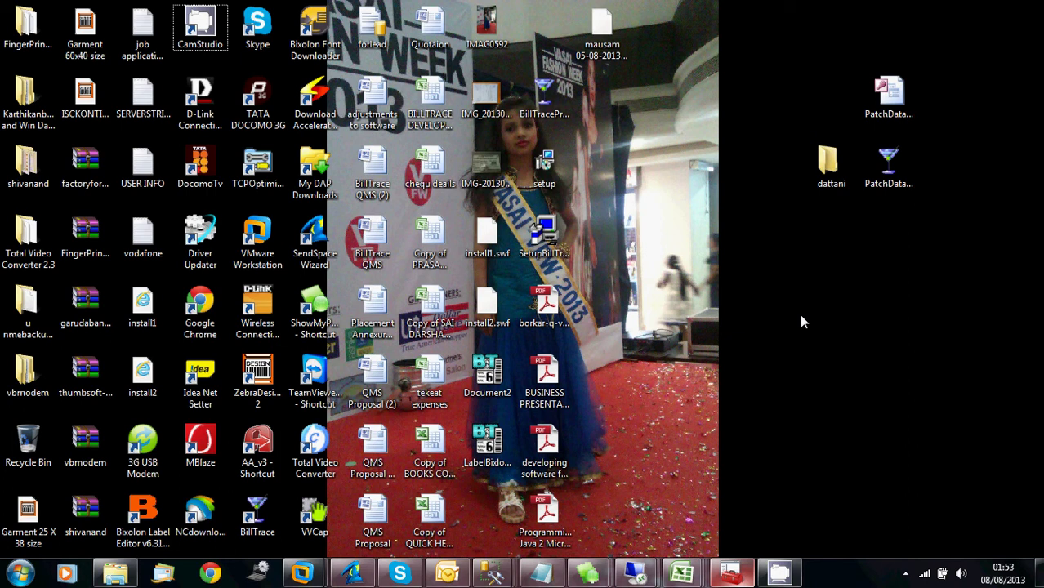
- Launch BillTrace from the desktop and log in as ADMIN with the account password
{"action": "left_click", "coordinate": [253, 532]}
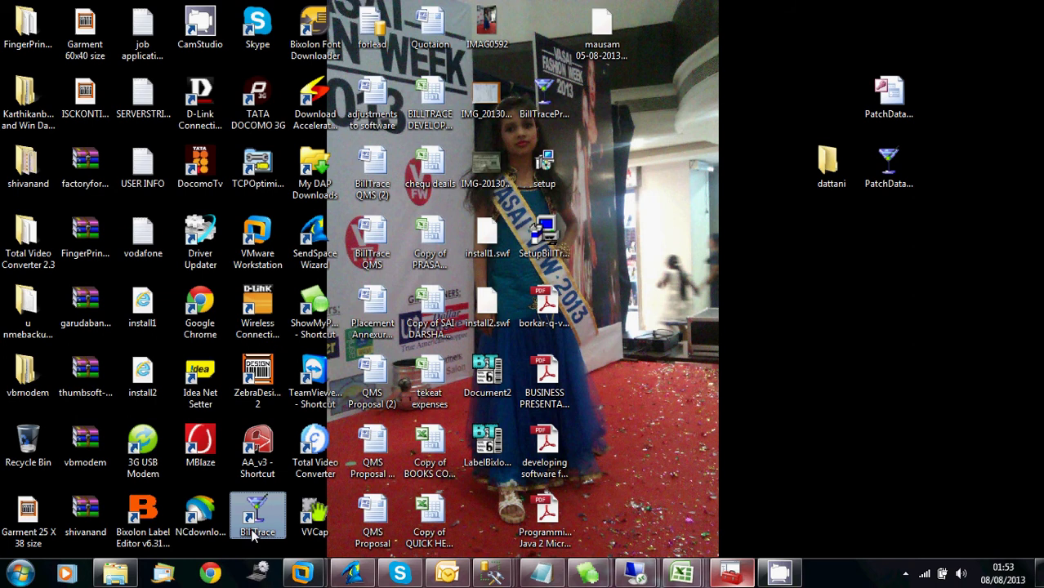
{"action": "double_click", "coordinate": [253, 532]}
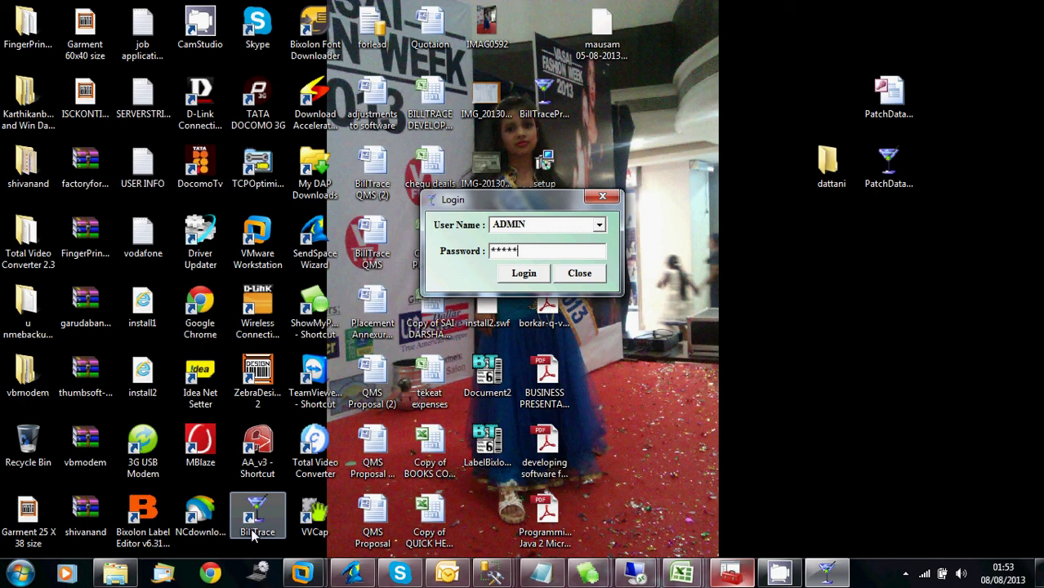
{"action": "key", "text": "Return"}
{"action": "key", "text": "Return"}
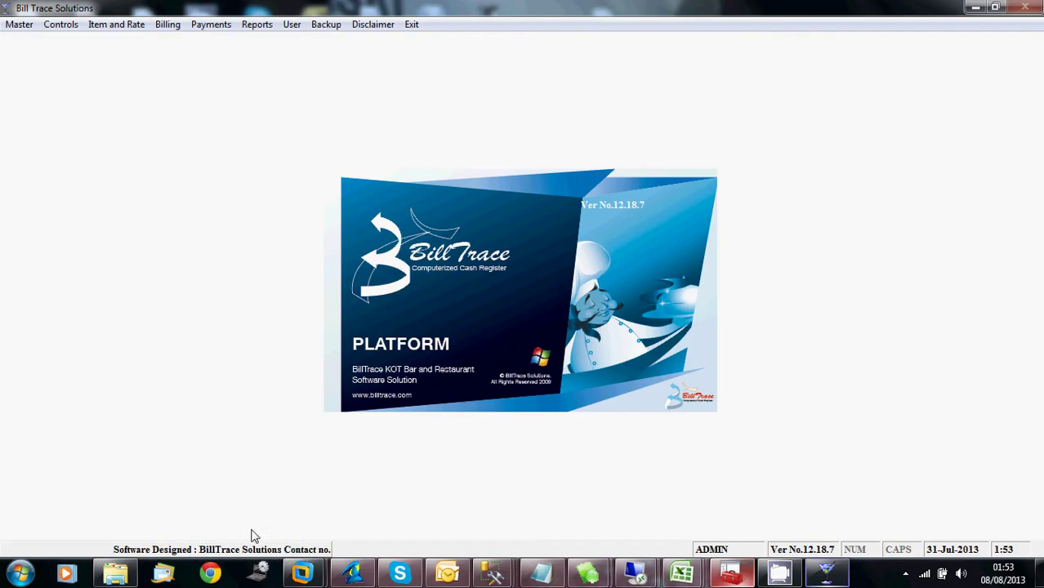
- Open the software settings and examine the Stock Check, Allow Item Sale with Negative Balance and Perform Dayend Without Checking Stock options
{"action": "left_click", "coordinate": [19, 24]}
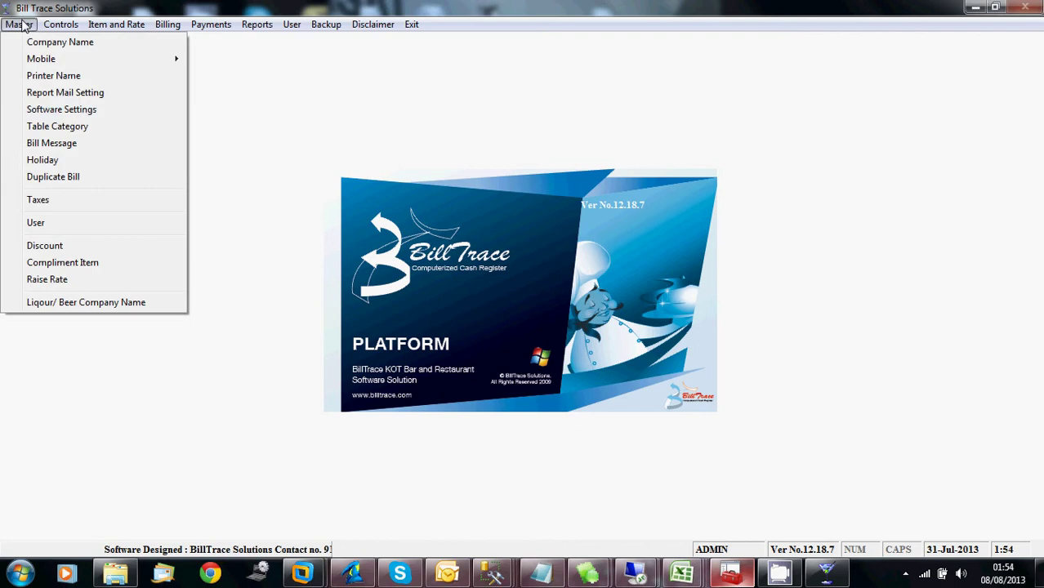
{"action": "left_click", "coordinate": [72, 113]}
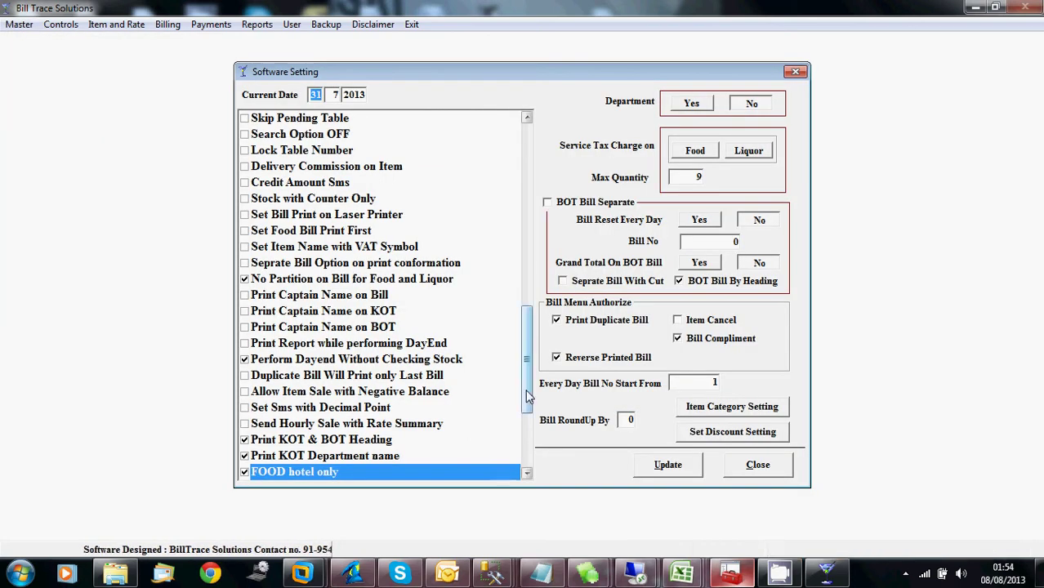
{"action": "left_click_drag", "start_coordinate": [525, 388], "coordinate": [527, 164]}
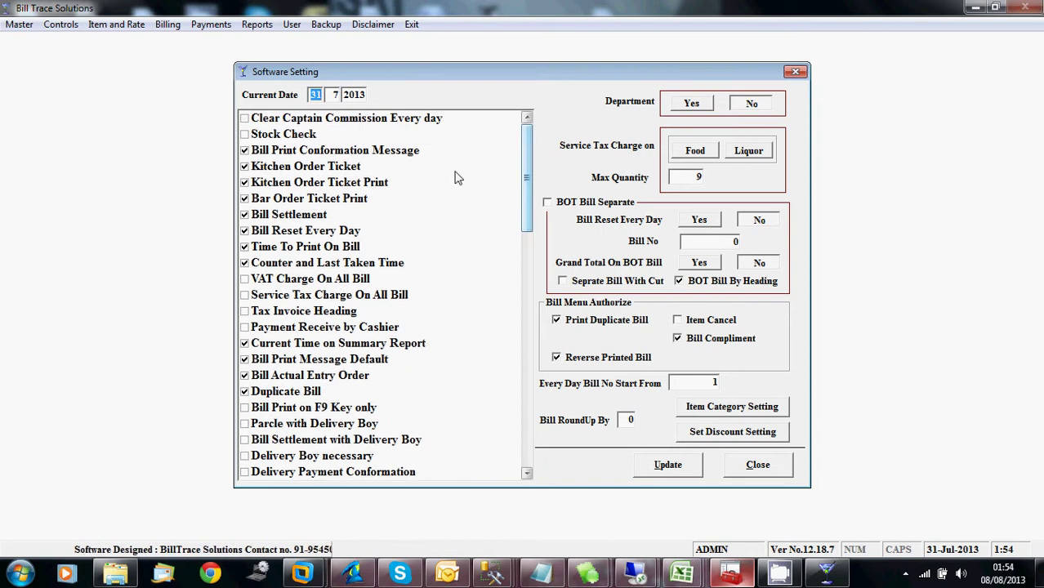
{"action": "left_click", "coordinate": [302, 136]}
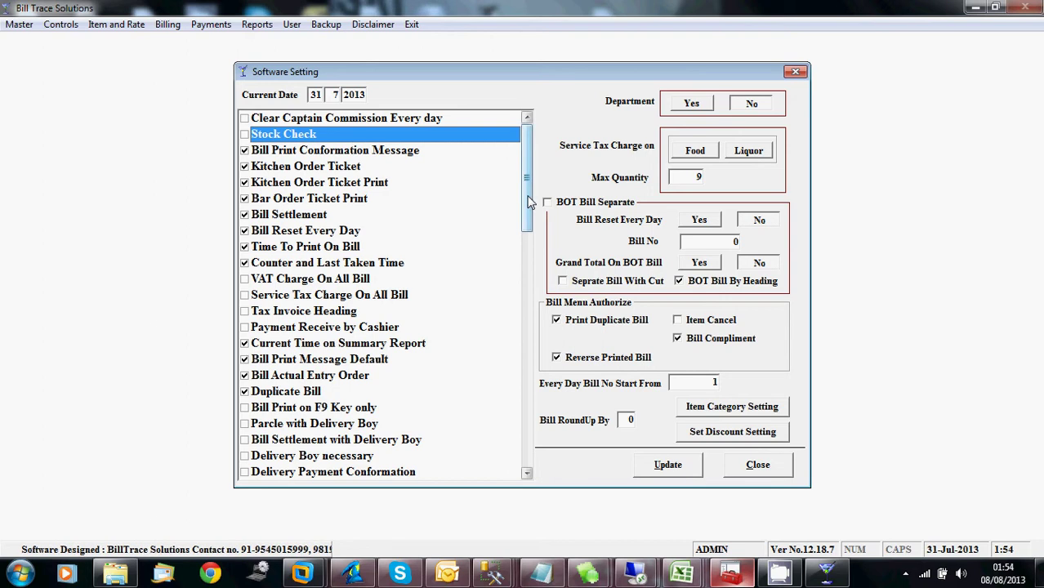
{"action": "left_click_drag", "start_coordinate": [528, 205], "coordinate": [532, 427]}
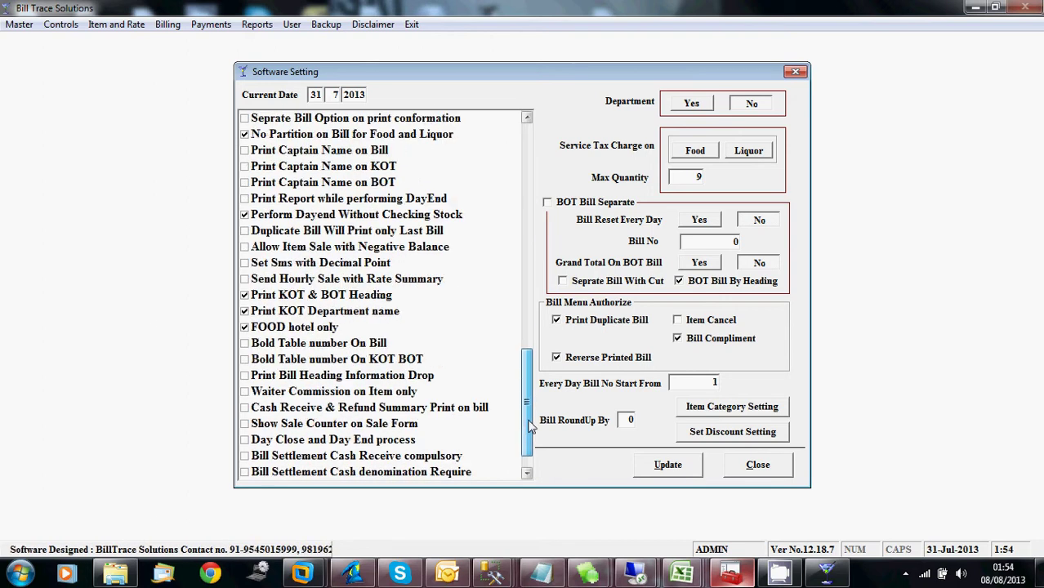
{"action": "left_click", "coordinate": [315, 252]}
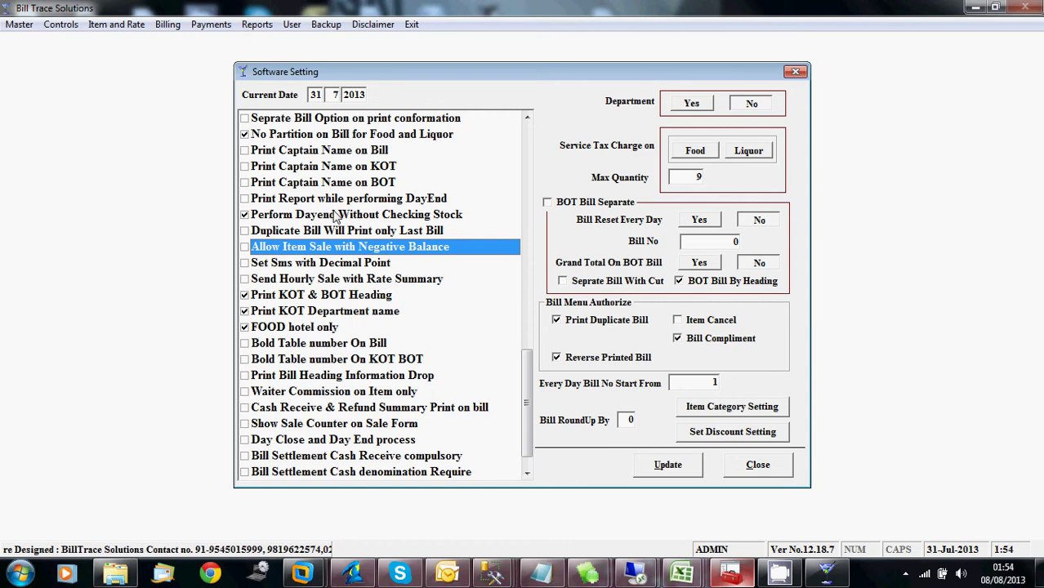
{"action": "left_click", "coordinate": [334, 214]}
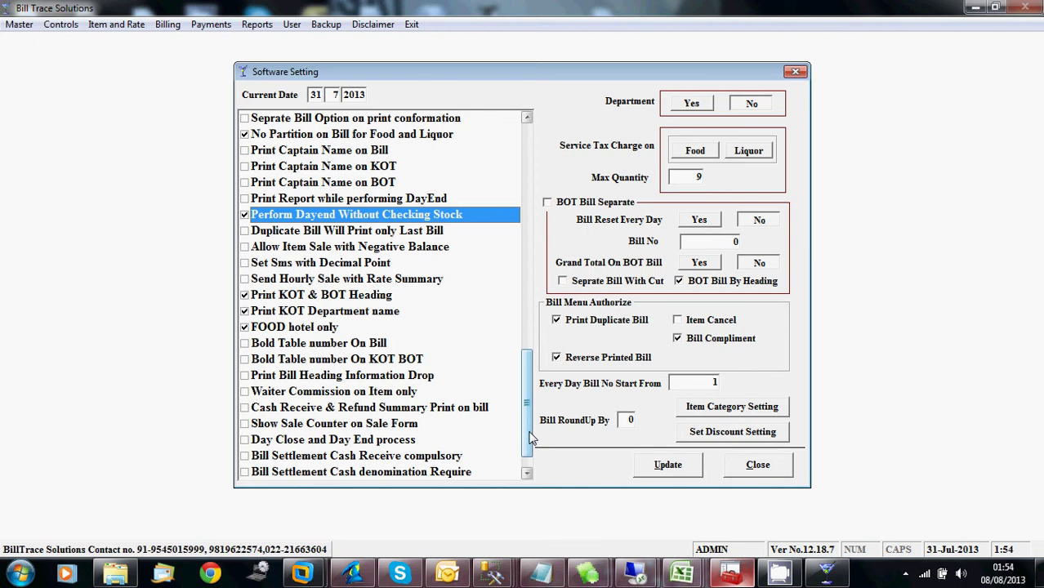
- Enable the Stock Check option in the software settings list
{"action": "left_click_drag", "start_coordinate": [529, 439], "coordinate": [532, 206]}
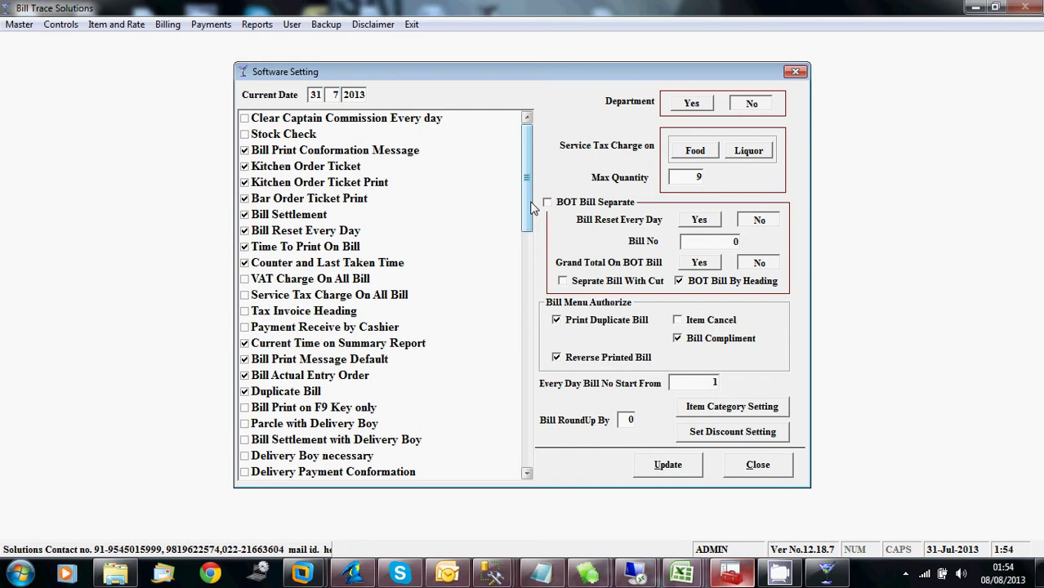
{"action": "left_click", "coordinate": [349, 136]}
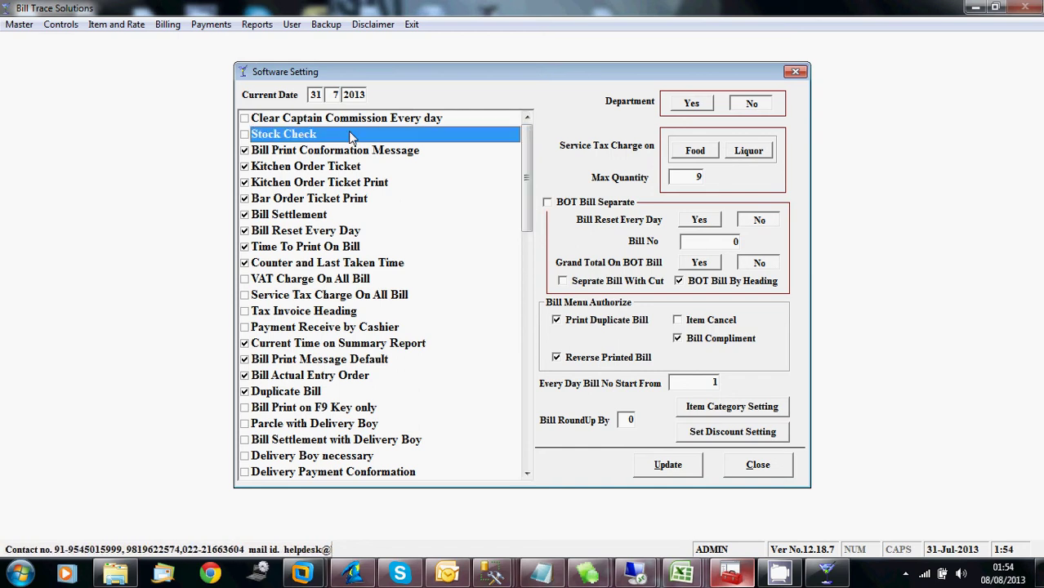
{"action": "left_click", "coordinate": [245, 135]}
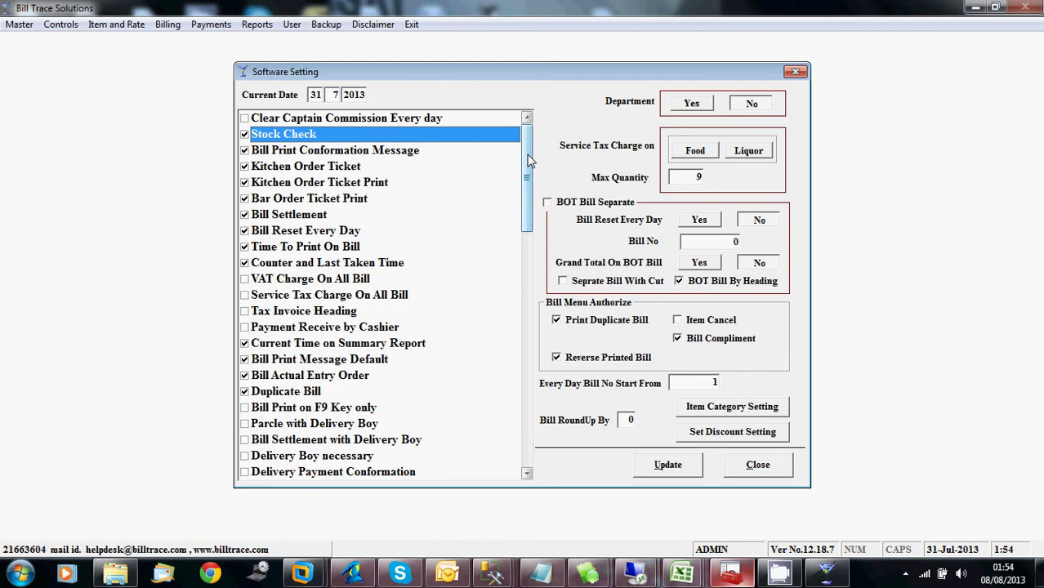
- Compare the day-end and negative-balance stock options, and enable Allow Item Sale with Negative Balance
{"action": "left_click_drag", "start_coordinate": [528, 161], "coordinate": [527, 415]}
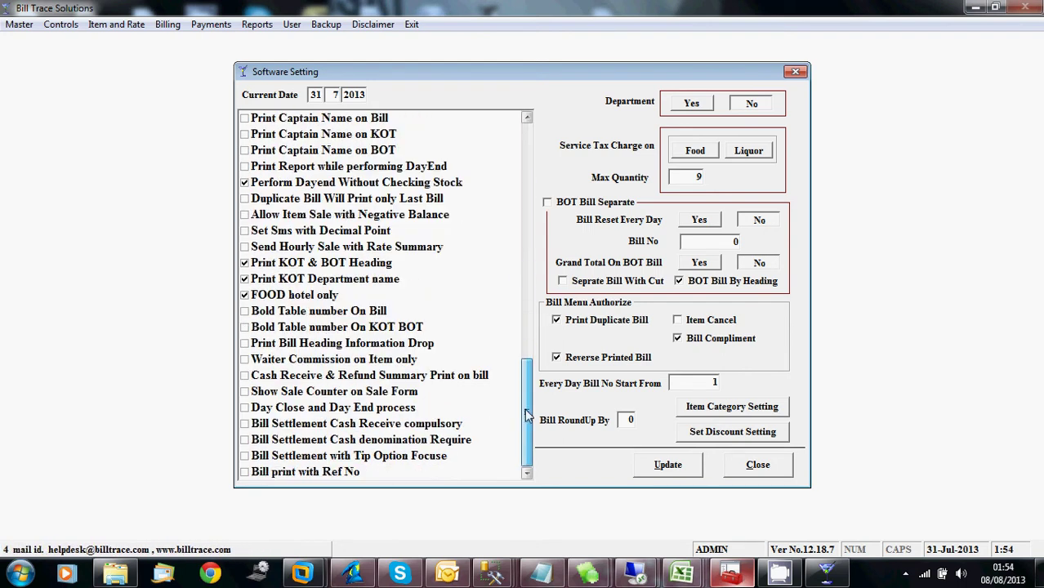
{"action": "left_click", "coordinate": [356, 216]}
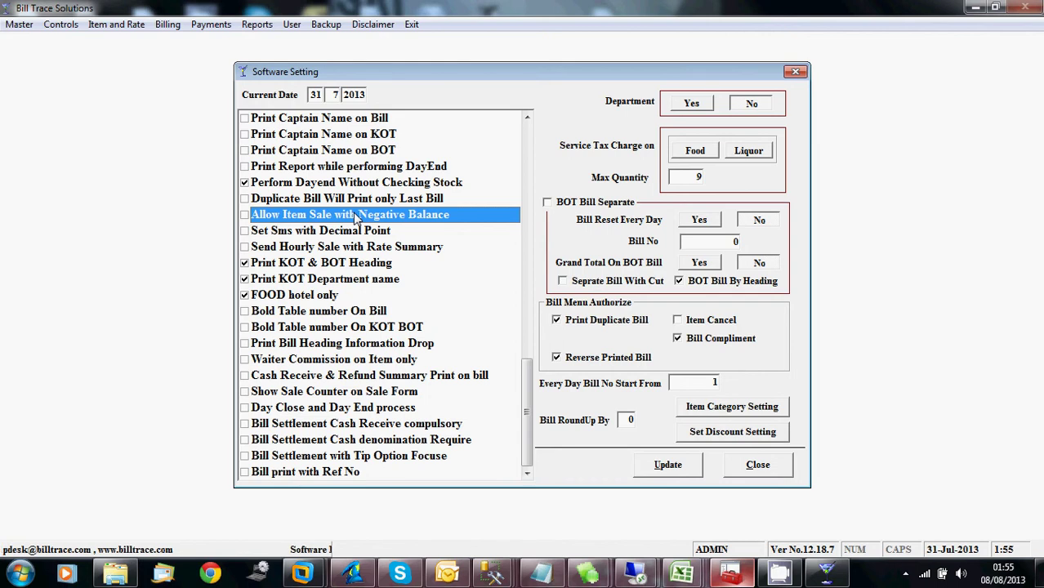
{"action": "key", "text": "Up"}
{"action": "key", "text": "Up"}
{"action": "key", "text": "Down"}
{"action": "key", "text": "Down"}
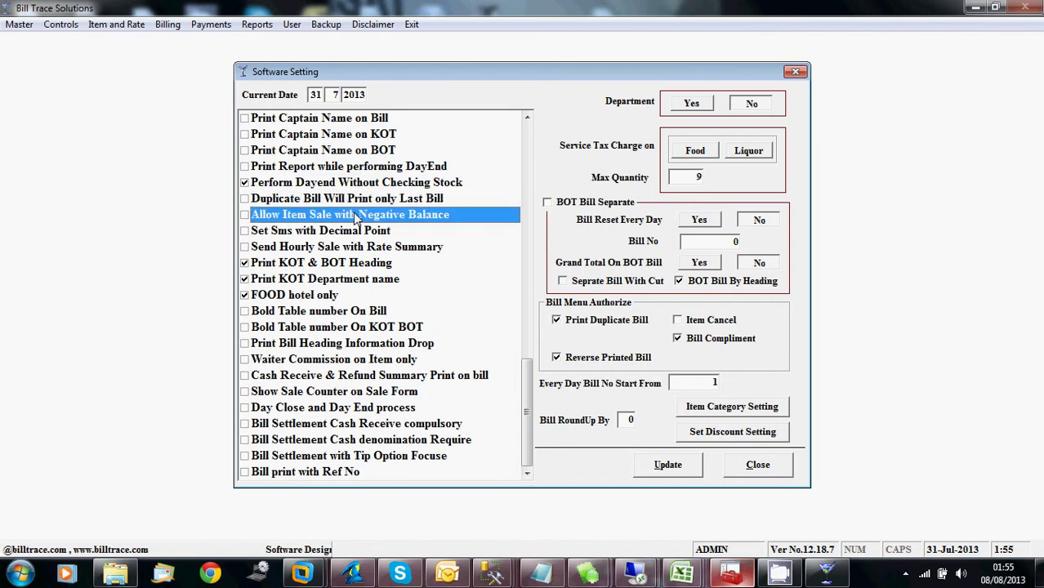
{"action": "key", "text": "Up"}
{"action": "key", "text": "Up"}
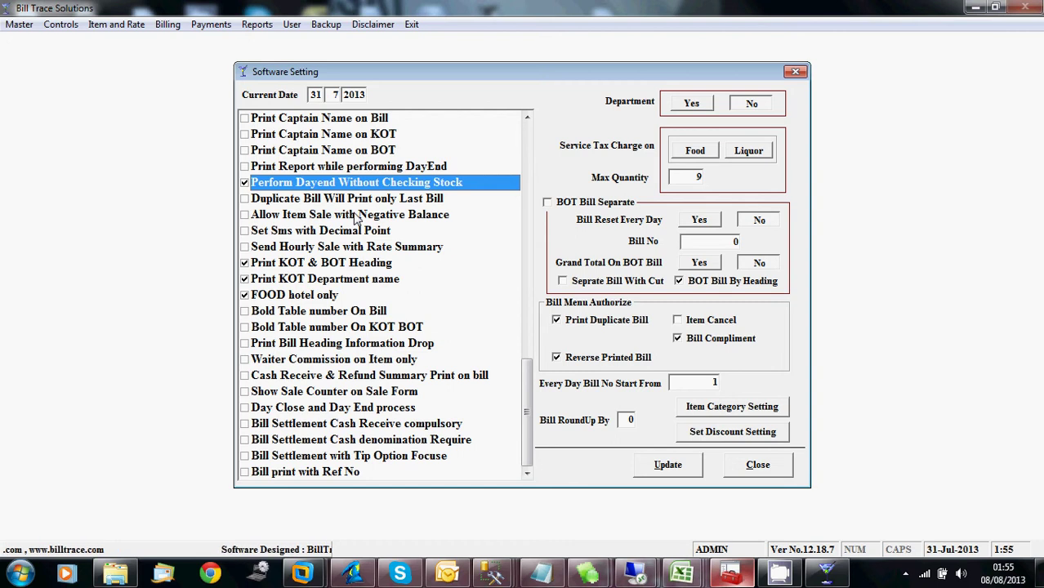
{"action": "key", "text": "Down"}
{"action": "key", "text": "Down"}
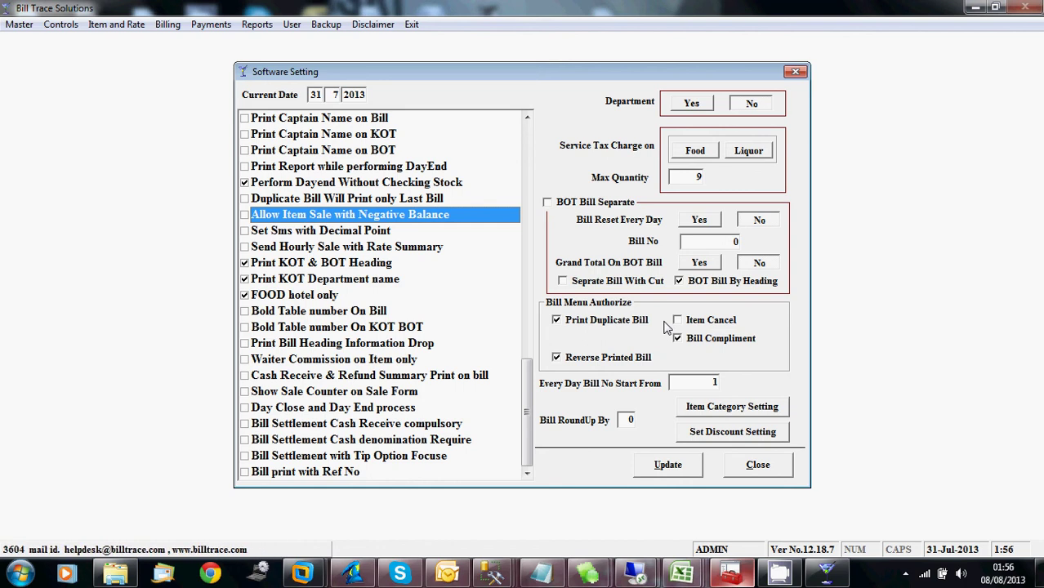
{"action": "left_click", "coordinate": [245, 214]}
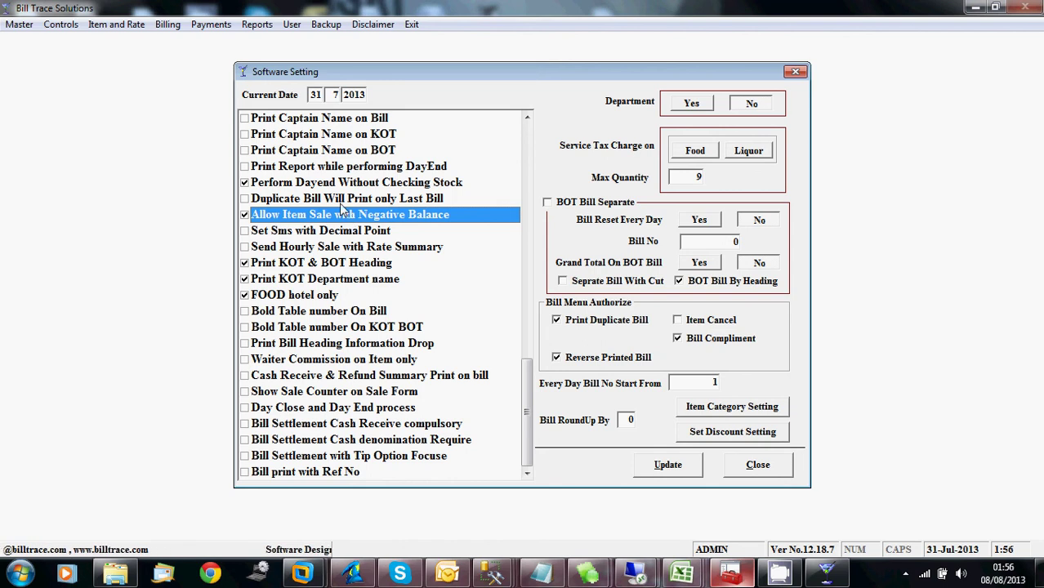
- Disable Perform Dayend Without Checking Stock, save the updated software settings and acknowledge the software shutdown
{"action": "left_click", "coordinate": [335, 186]}
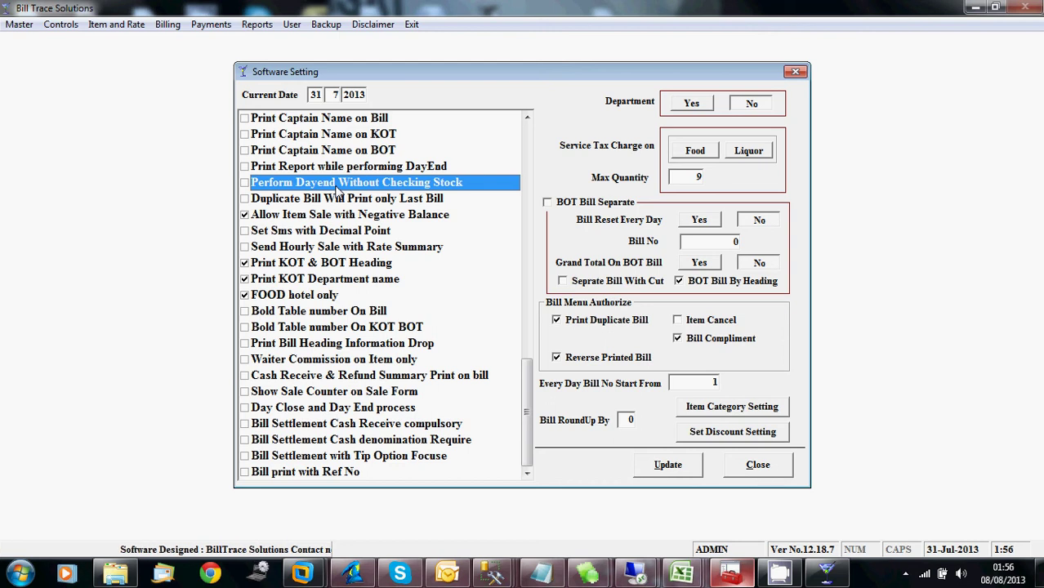
{"action": "left_click", "coordinate": [309, 219]}
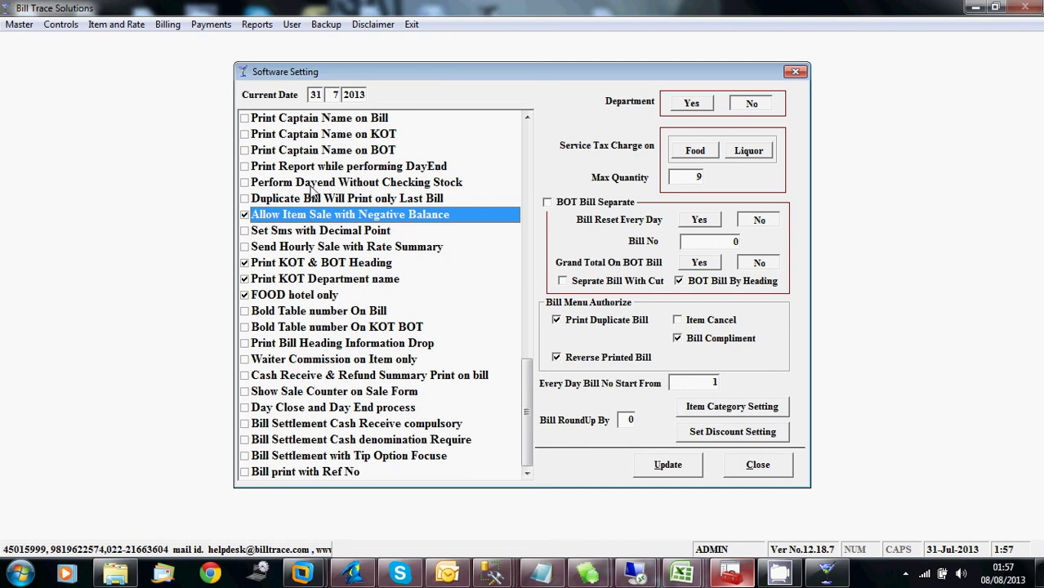
{"action": "left_click", "coordinate": [311, 185]}
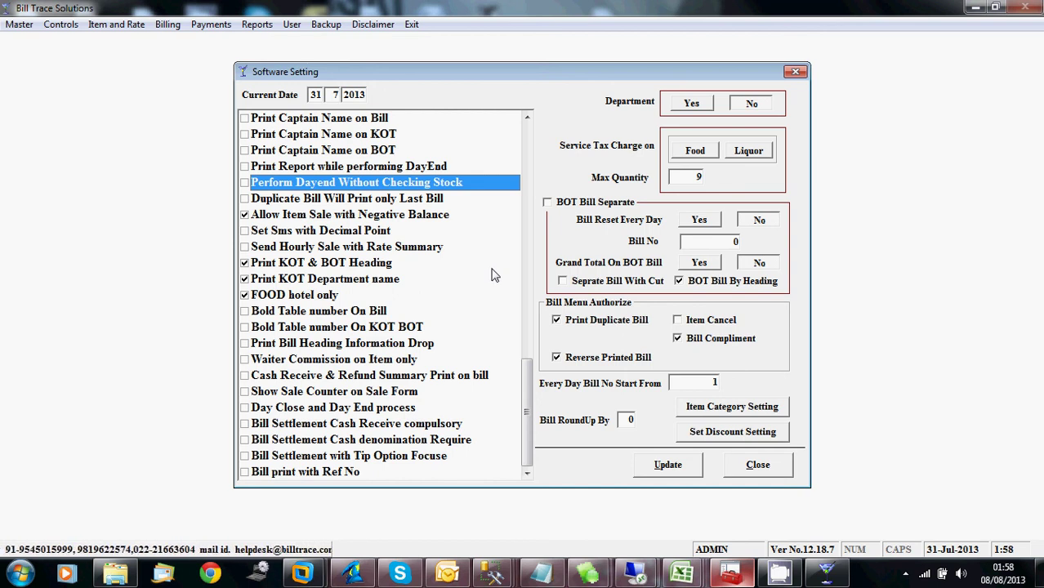
{"action": "left_click", "coordinate": [666, 464]}
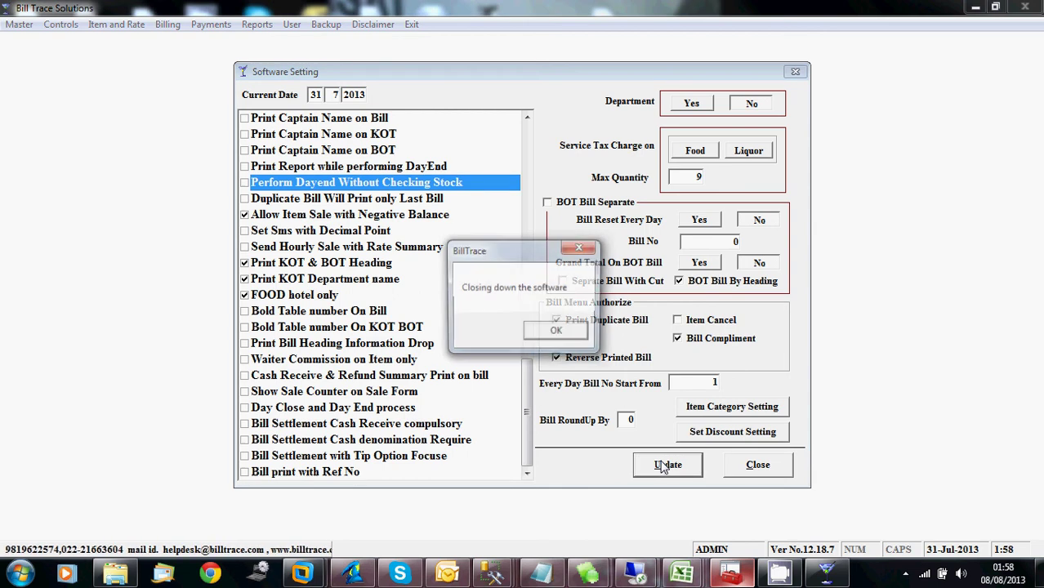
{"action": "left_click", "coordinate": [555, 333]}
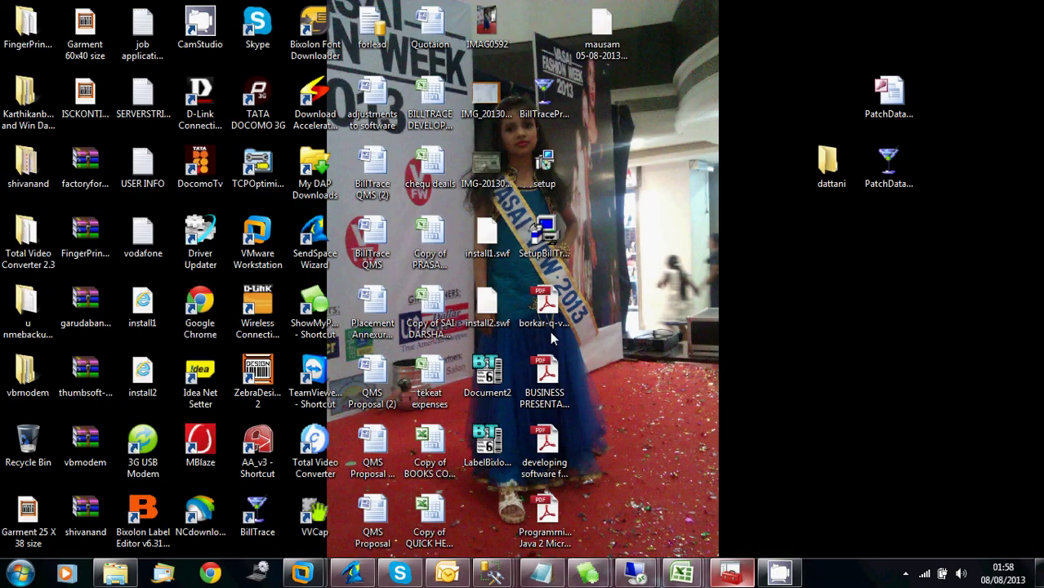